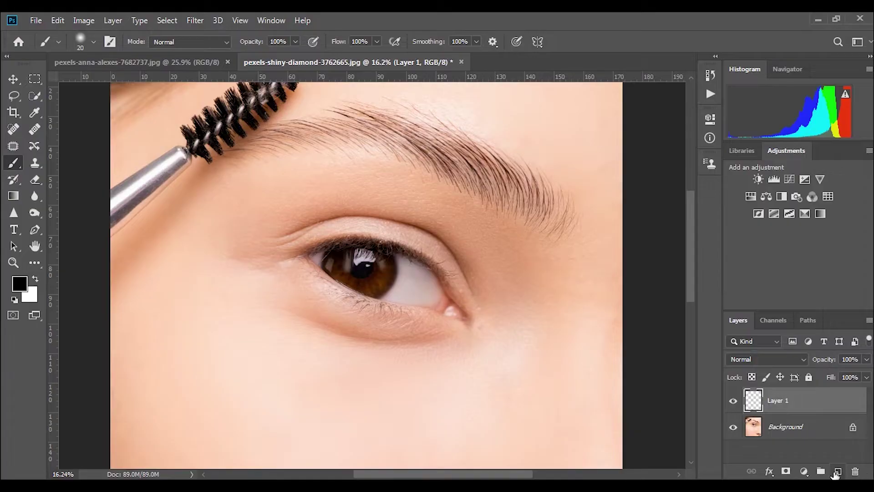
Keep a single empty Layer 1 above the eye photo and select the Brush tool
click(837, 472)
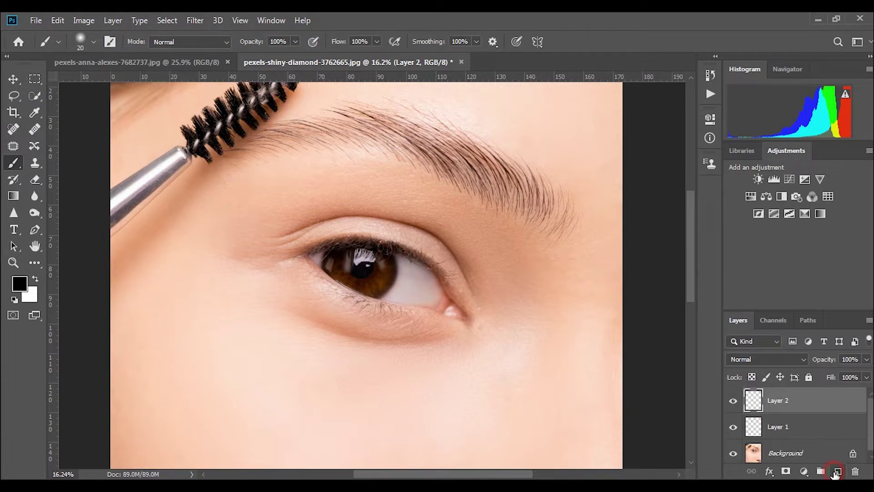
key(ctrl+z)
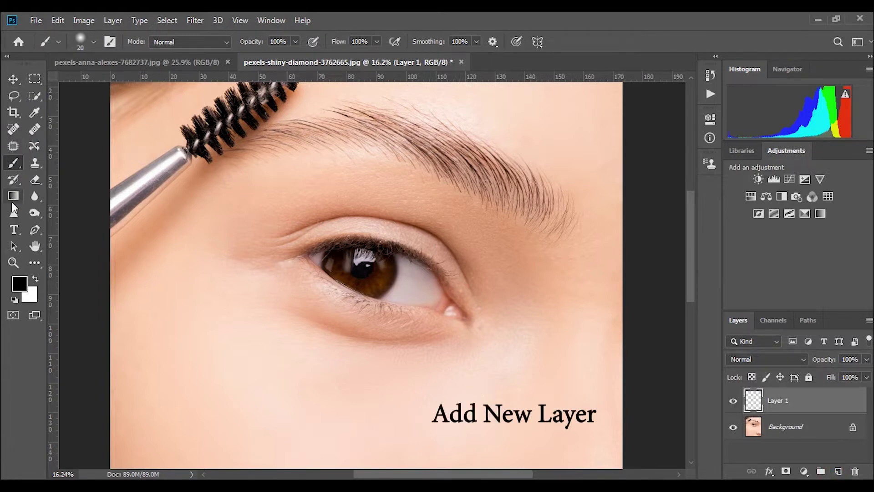
click(13, 164)
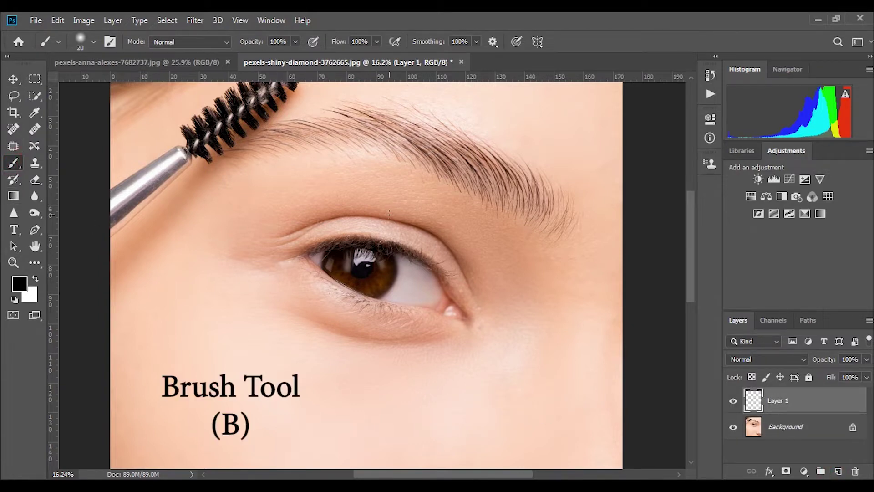
Import Eyelash_Brushes_by_xmisslizx ABR from Downloads > Programs > 032_people into the brush presets
right_click(398, 189)
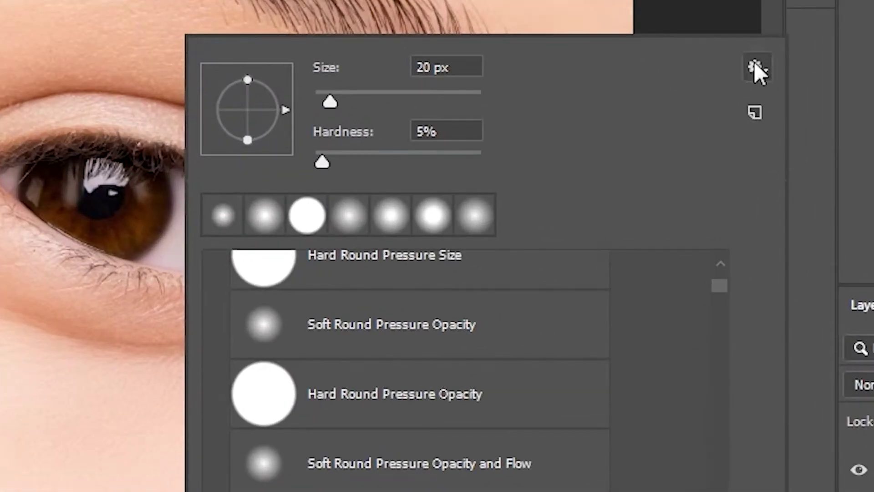
click(754, 65)
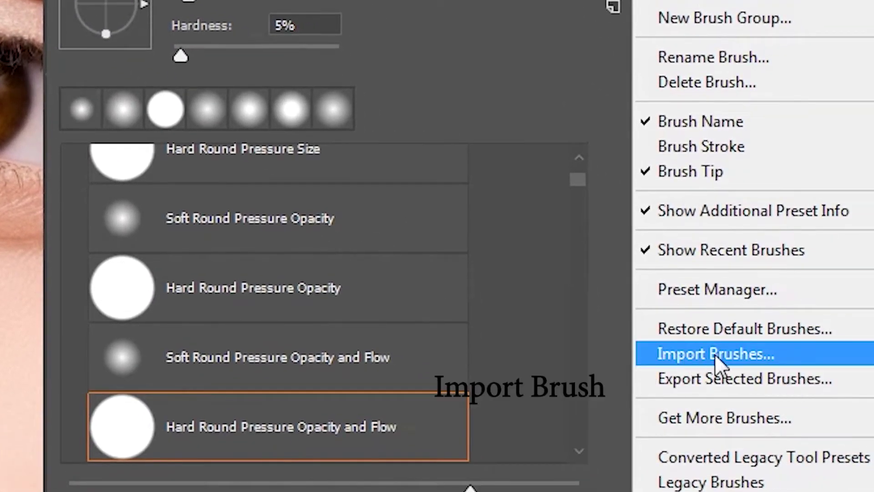
click(715, 354)
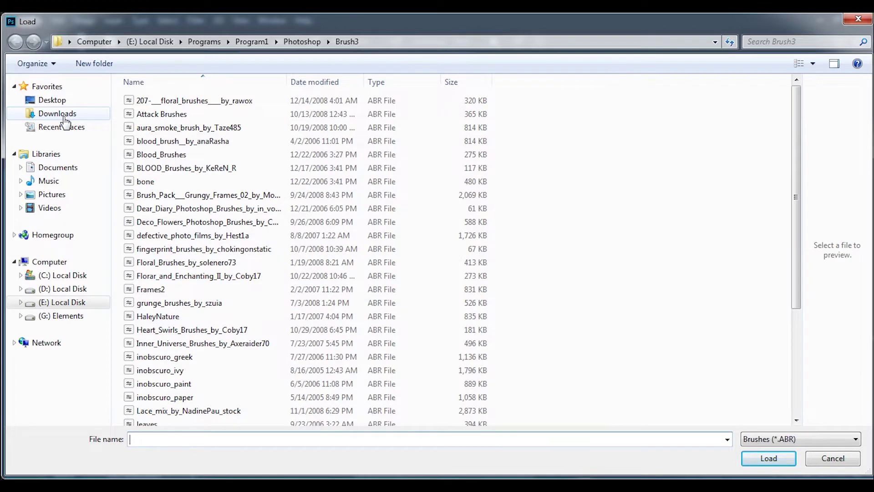
click(63, 117)
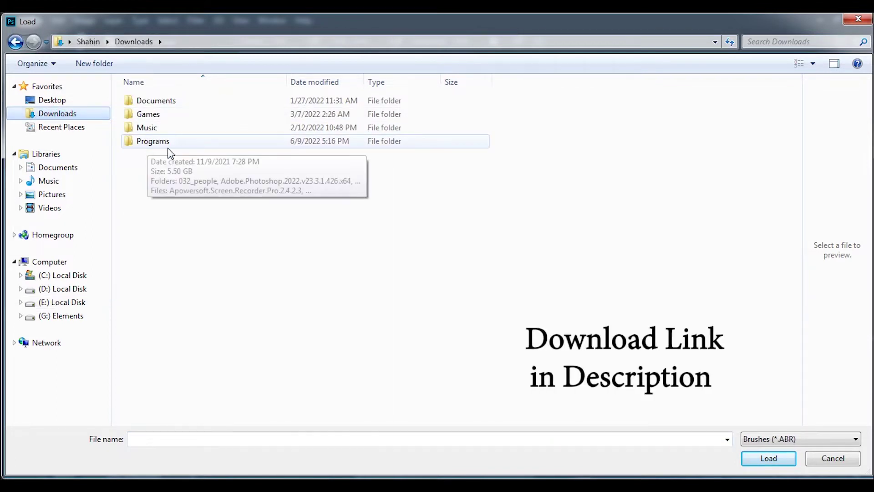
double_click(147, 143)
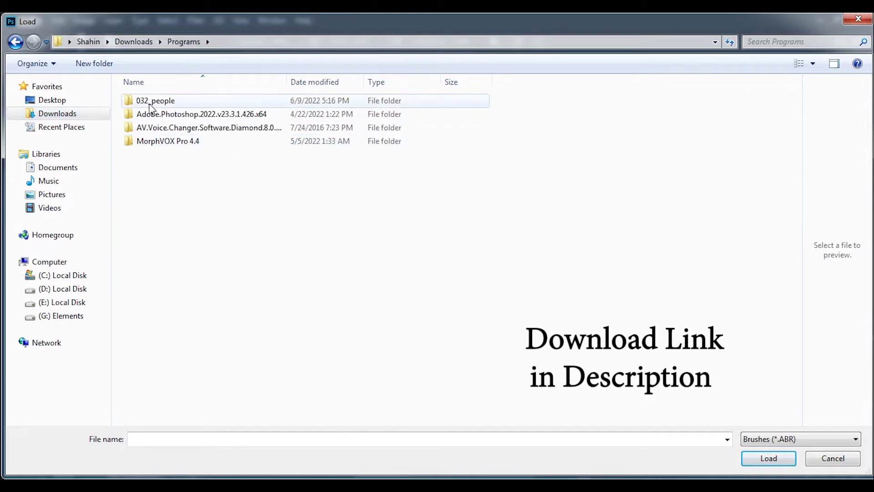
double_click(143, 101)
mouse_move(155, 102)
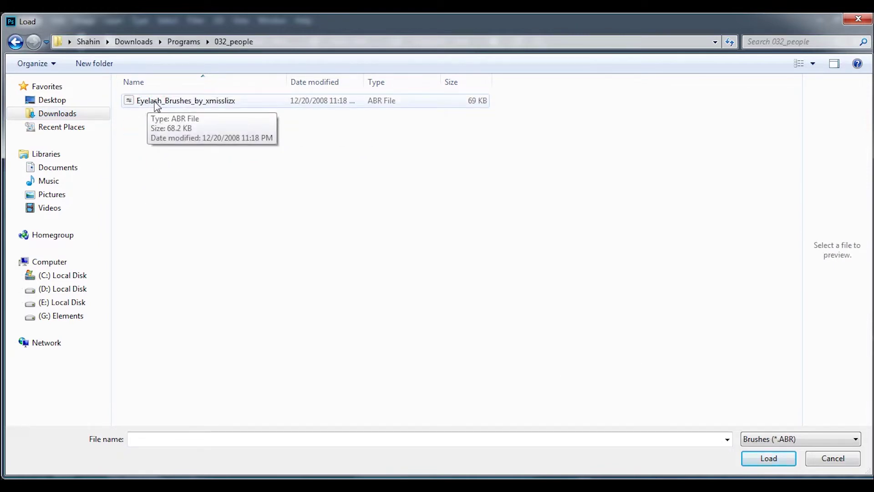
double_click(155, 101)
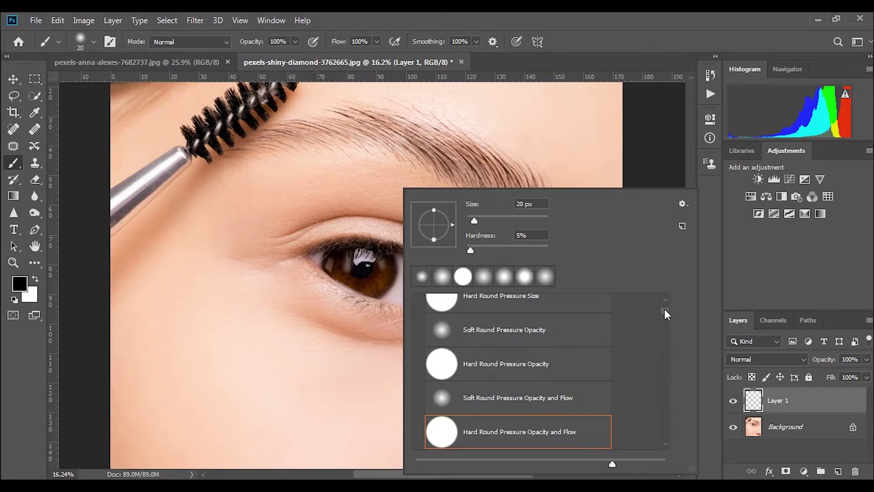
Select the eyelashes3 tip from the imported Eyelash_Brushes set
drag(665, 311, 663, 460)
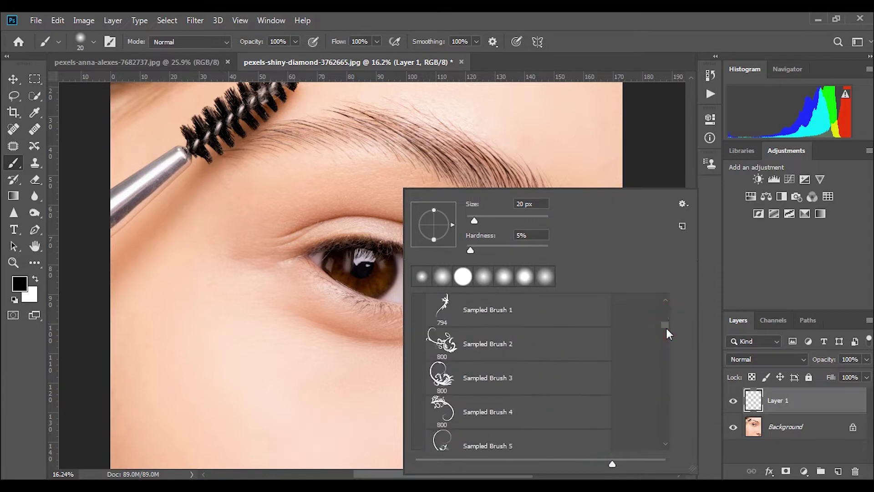
click(419, 441)
drag(663, 430, 667, 441)
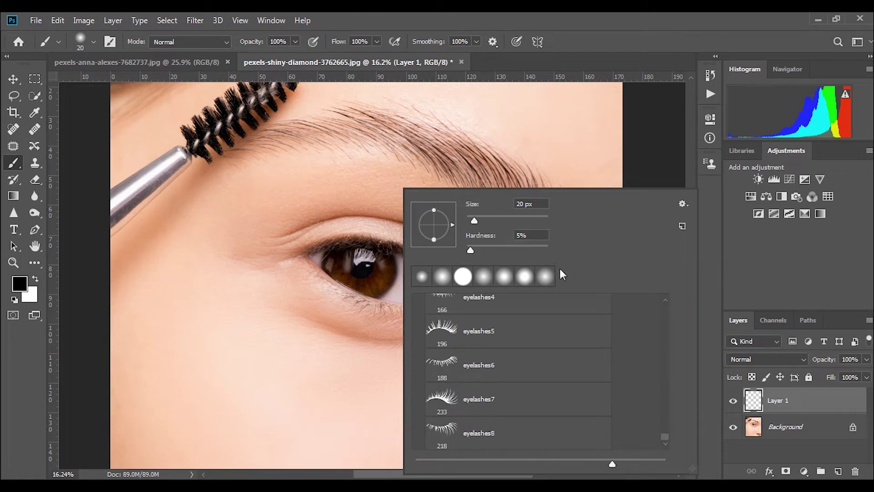
scroll(546, 387, up, 5)
click(501, 415)
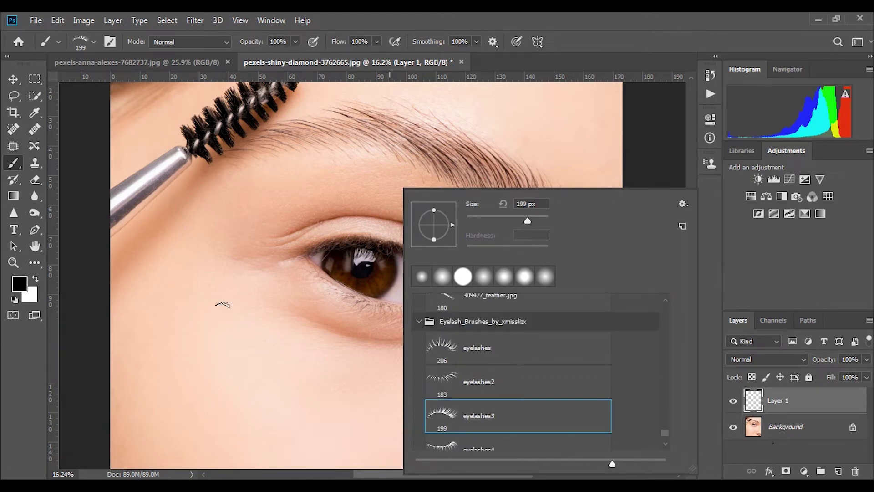
drag(478, 220, 545, 220)
click(551, 34)
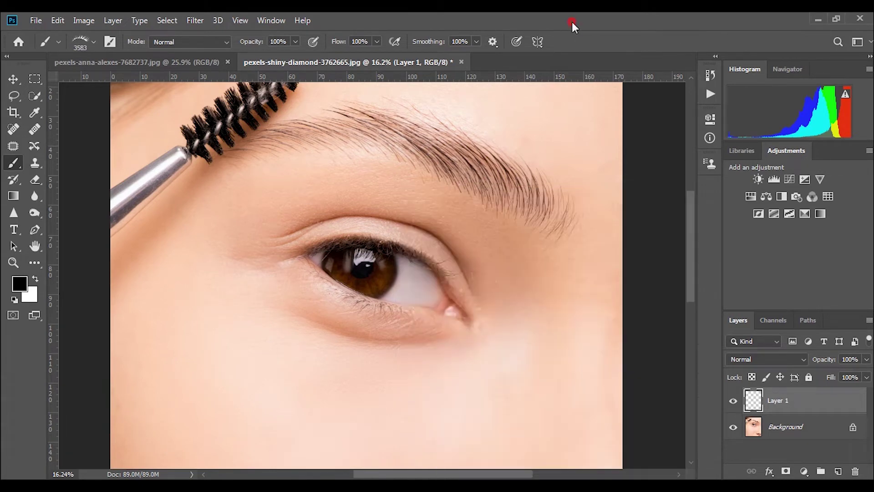
Resize the eyelash brush to 2500 px so it spans the whole eye
key(bracketleft)
key(bracketleft)
key(bracketleft)
key(bracketleft)
key(bracketleft)
key(bracketleft)
key(bracketleft)
key(bracketleft)
key(bracketleft)
key(bracketleft)
key(bracketleft)
key(bracketleft)
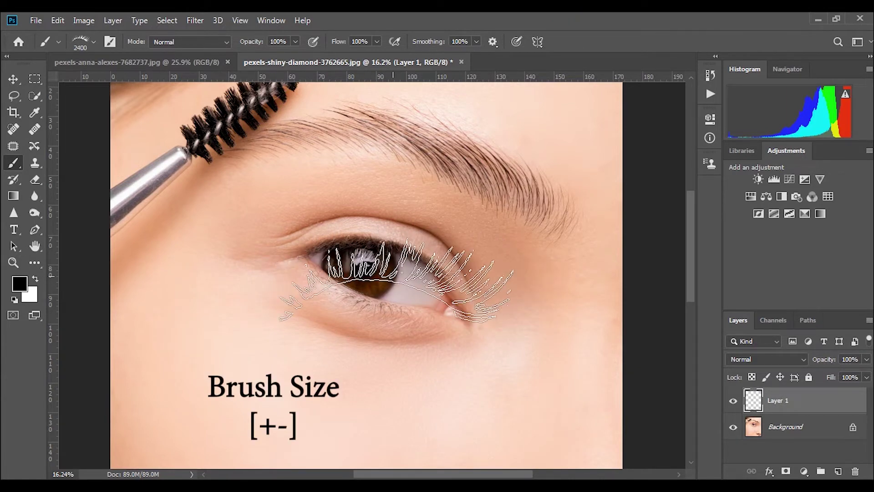
key(bracketright)
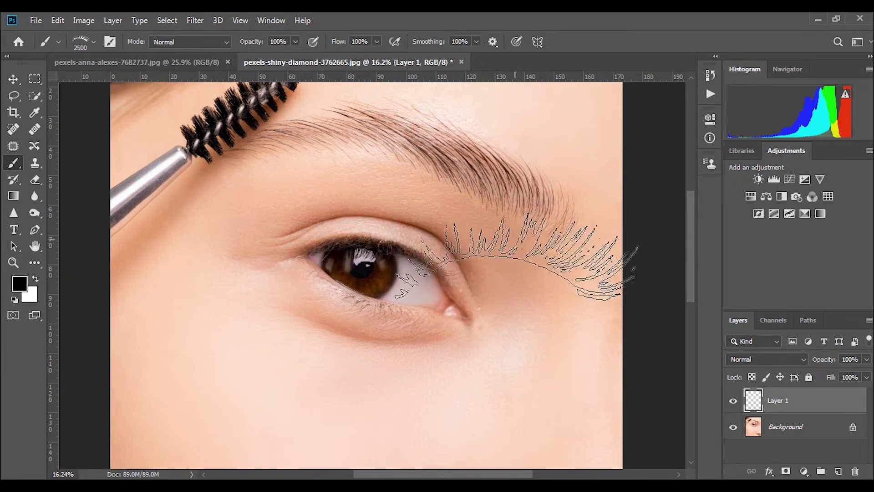
click(262, 25)
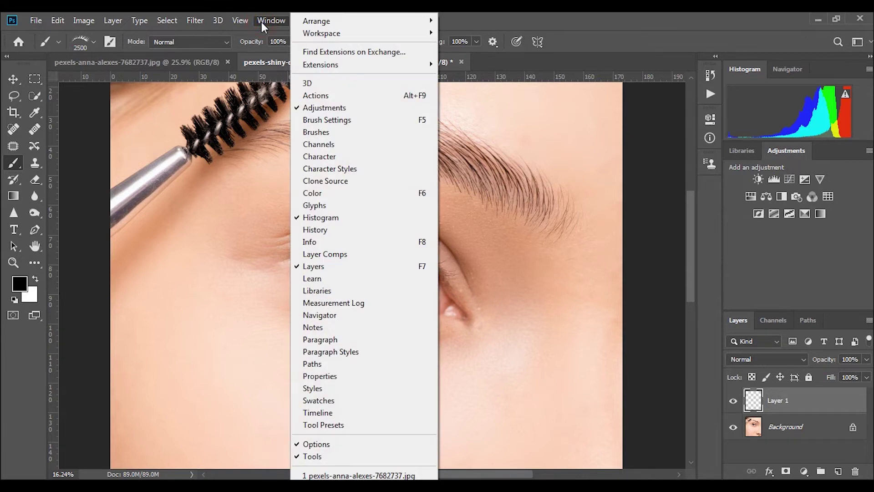
Enable Flip X in Brush Settings to mirror the 2500 px eyelash tip
click(327, 131)
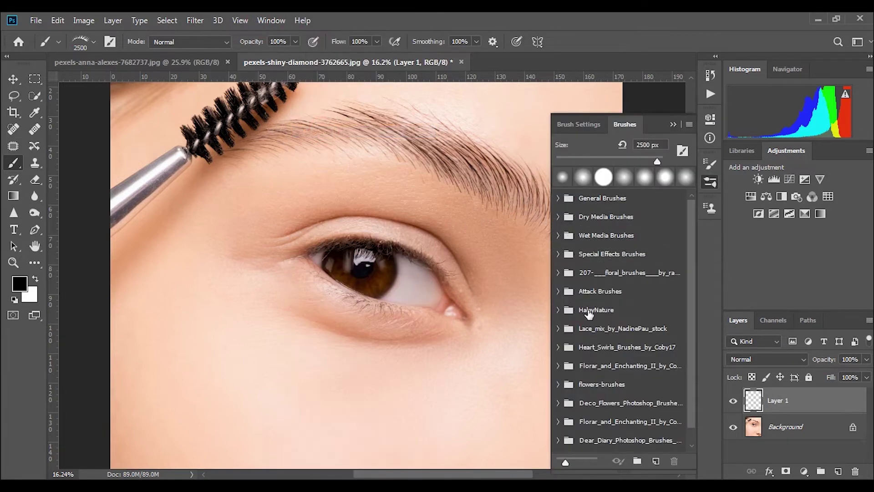
click(591, 124)
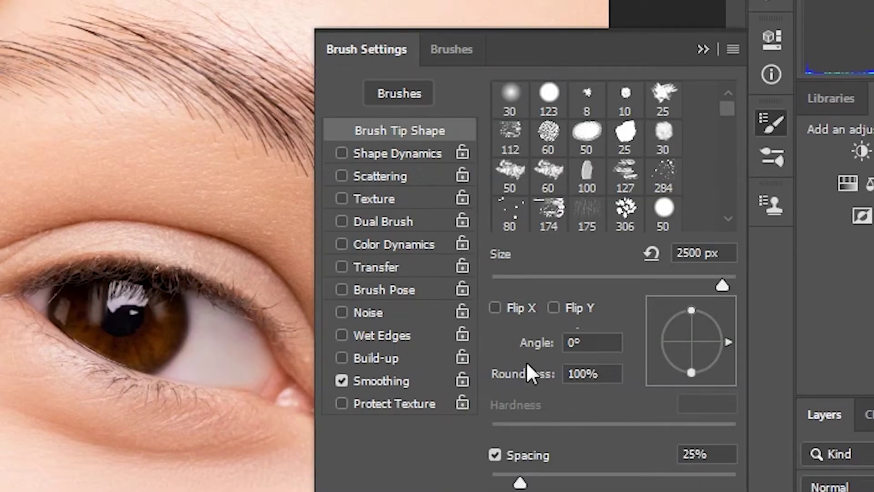
click(495, 308)
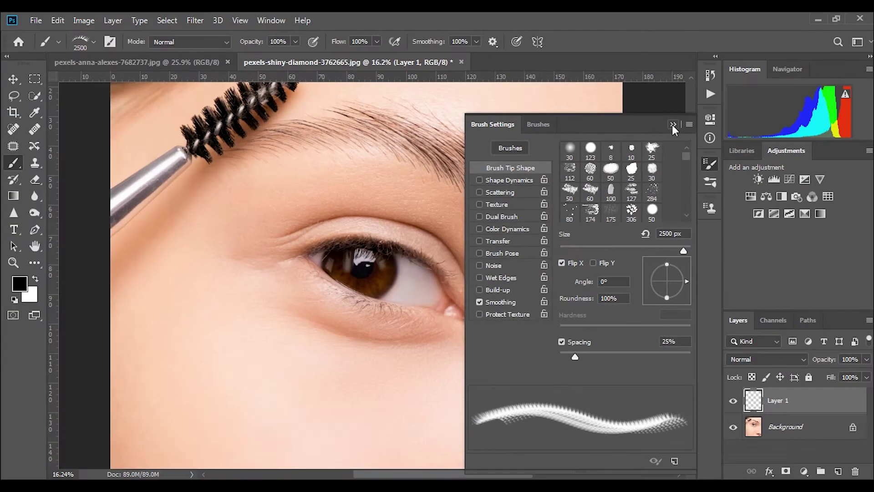
click(672, 124)
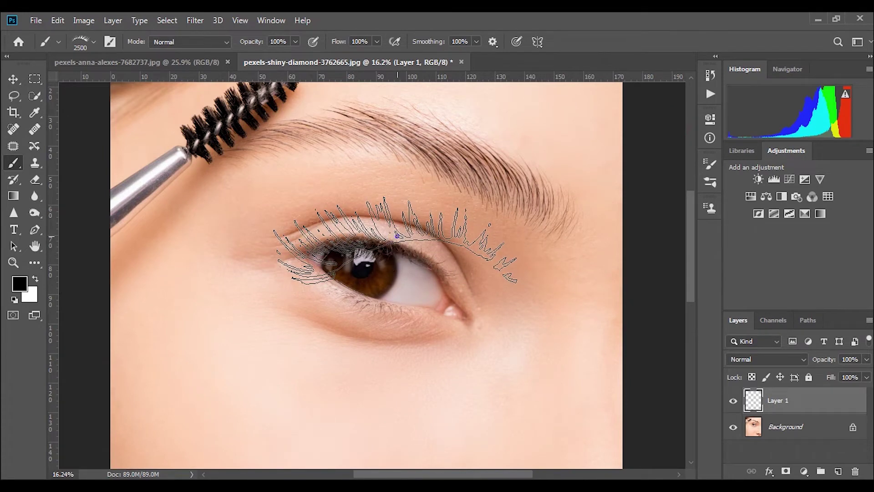
Stamp black lashes along the upper eyelid, then select another eyelash preset for the lower lid
right_click(400, 246)
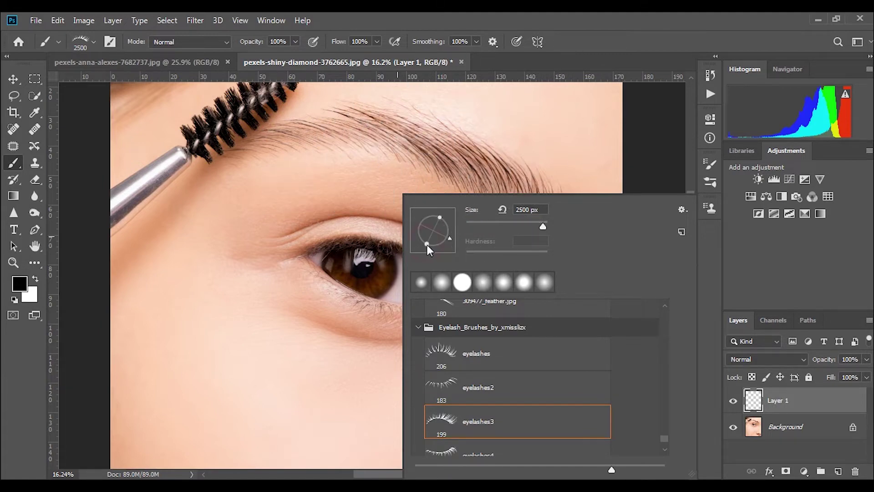
click(368, 250)
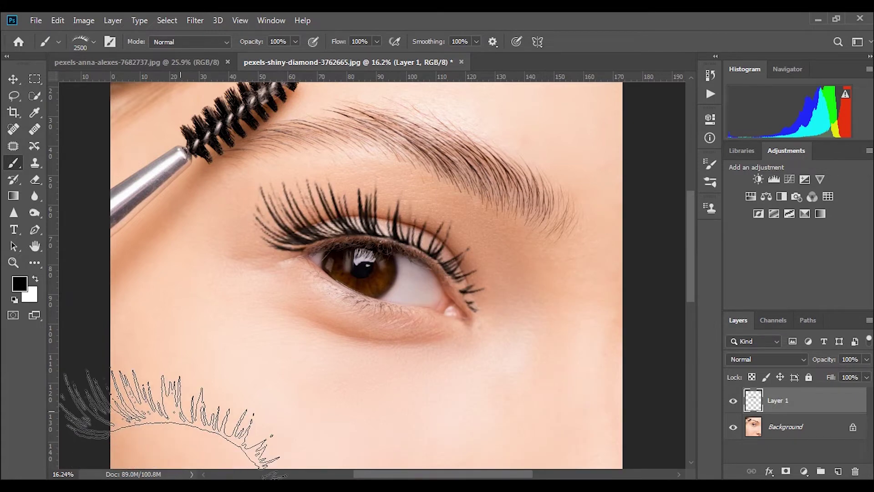
right_click(359, 253)
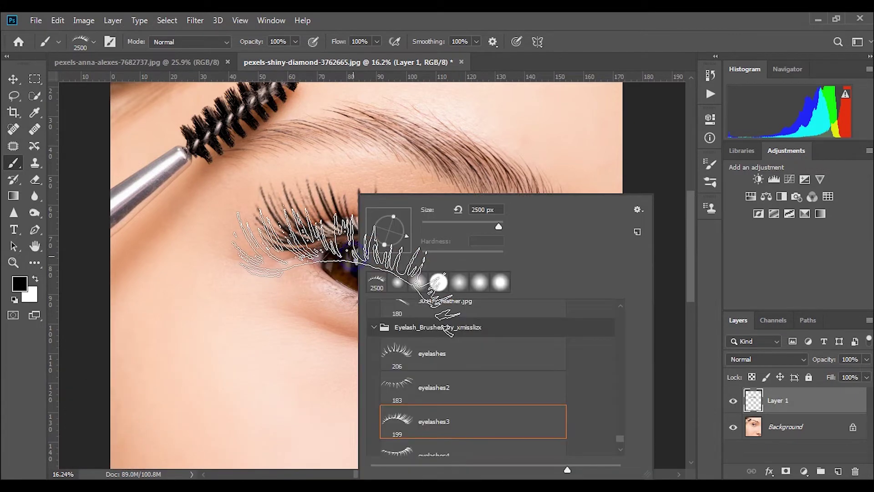
double_click(407, 453)
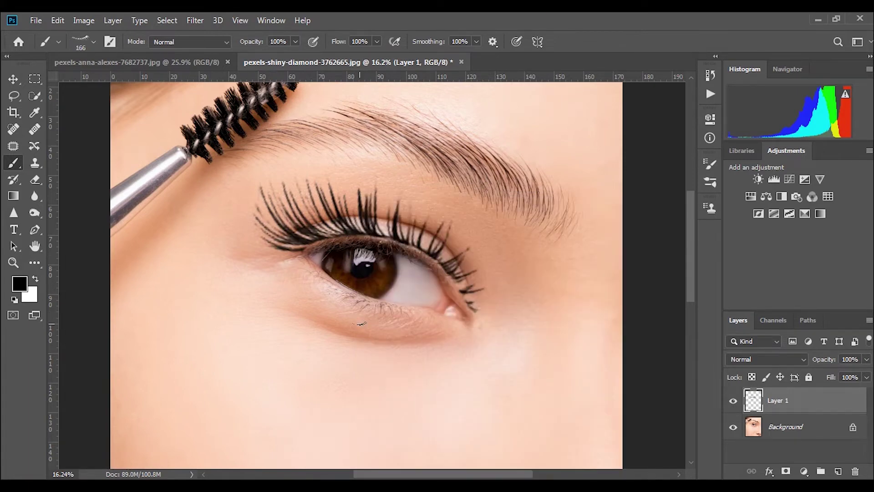
Set the eyelashes4 tip to 2400 px, flipped horizontally and angled -19°, for the lower lid
key(bracketright)
key(bracketright)
key(bracketright)
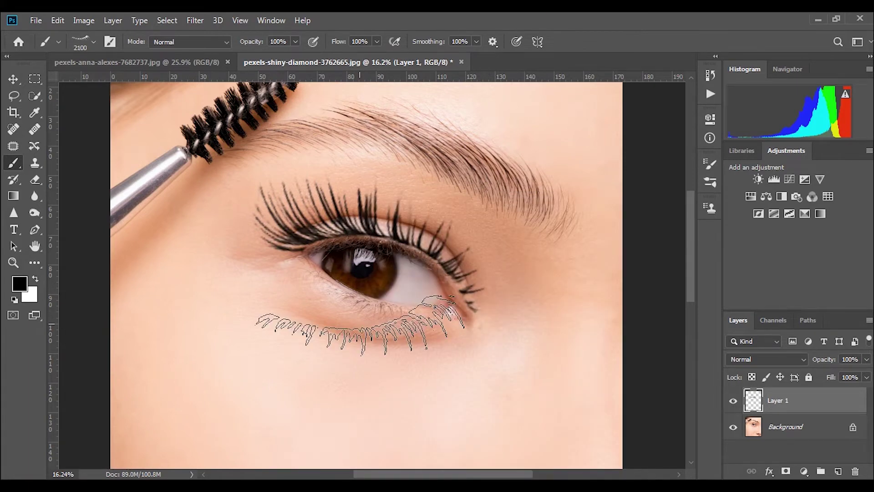
click(710, 165)
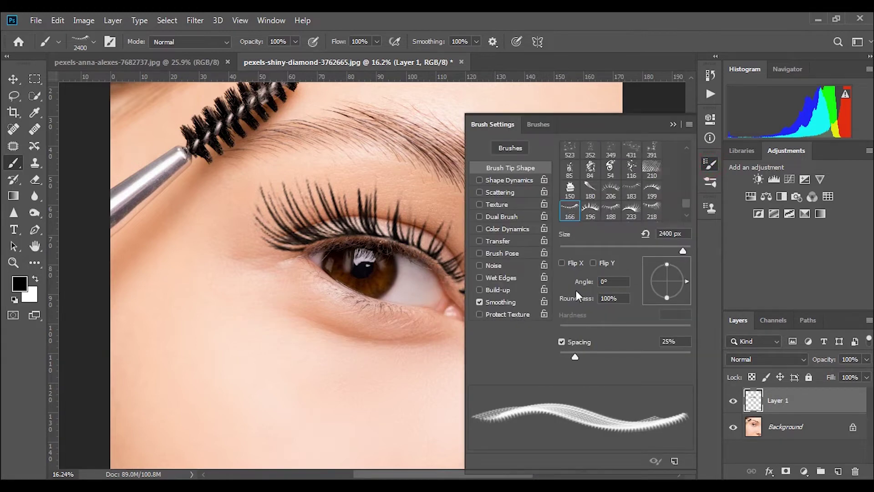
click(562, 263)
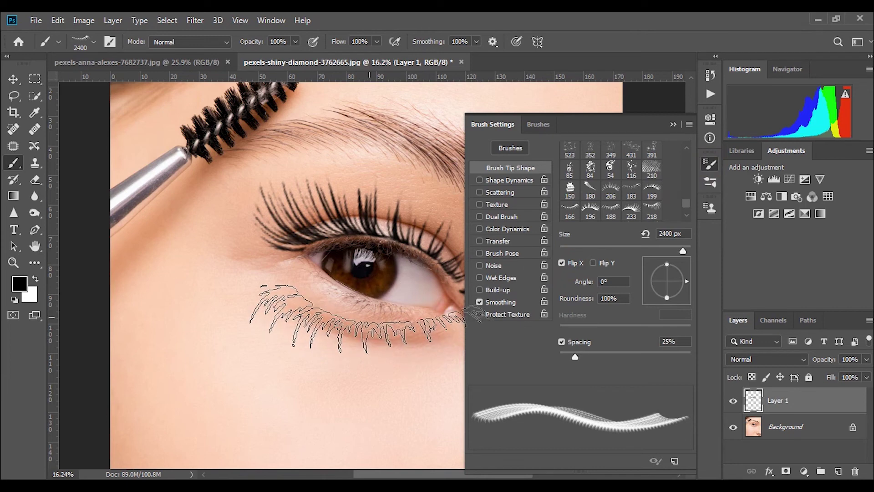
drag(689, 280, 686, 288)
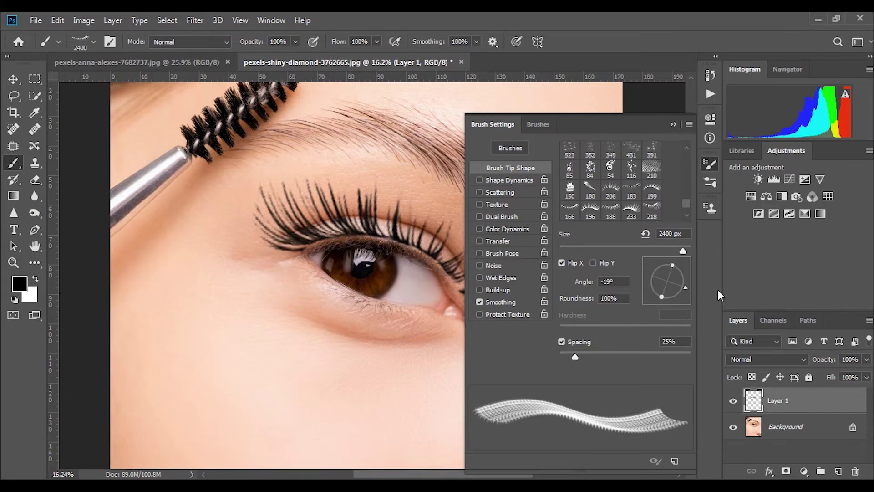
right_click(428, 238)
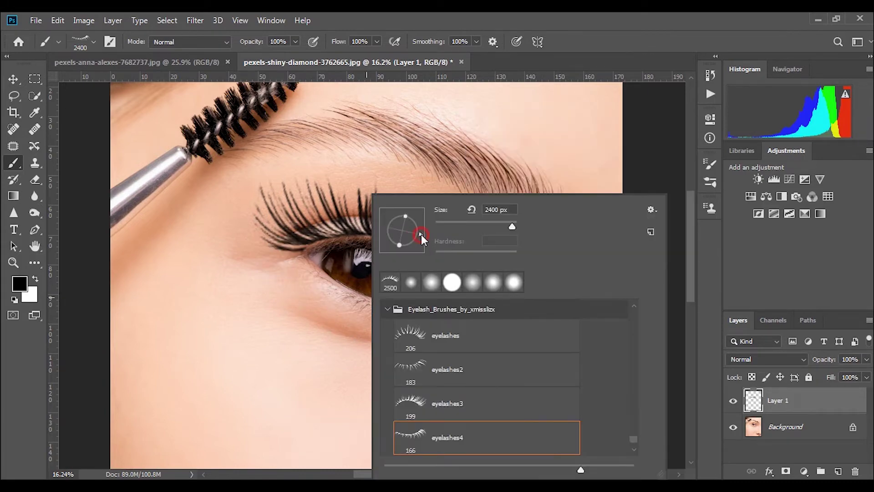
key(Return)
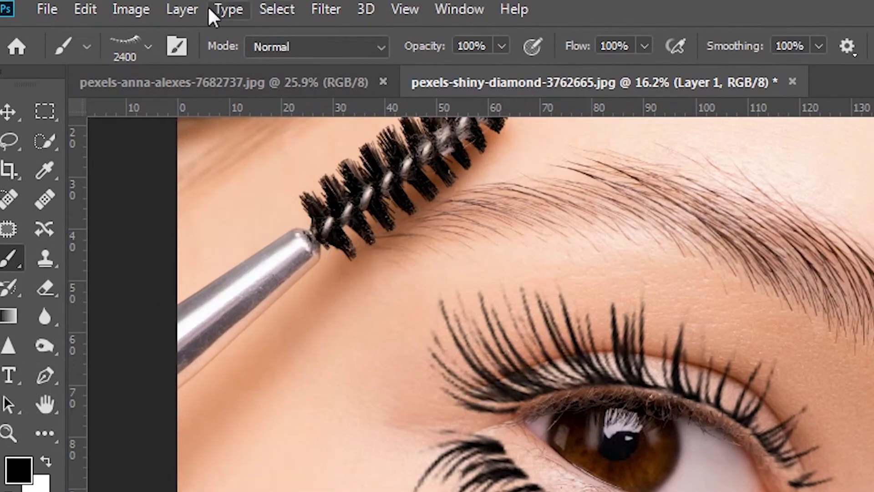
Start Puppet Warp on the lashes layer, pin the lower lashes and hide the mesh
click(137, 10)
mouse_move(86, 8)
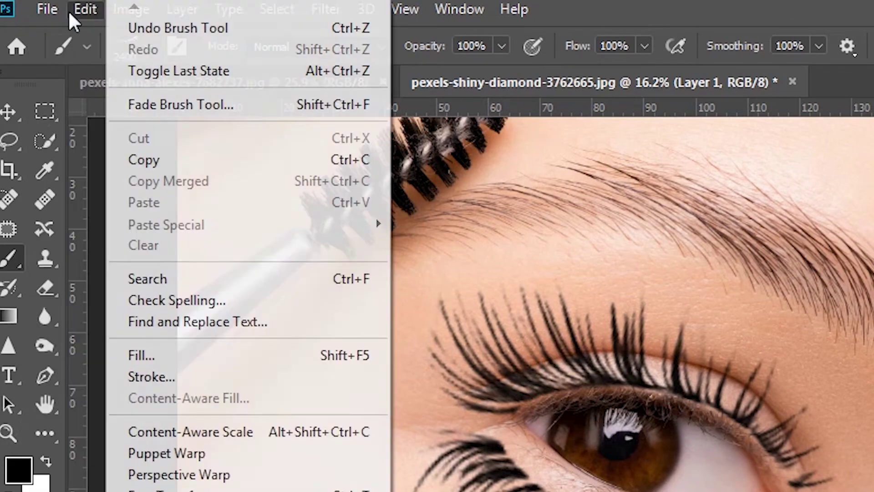
click(214, 453)
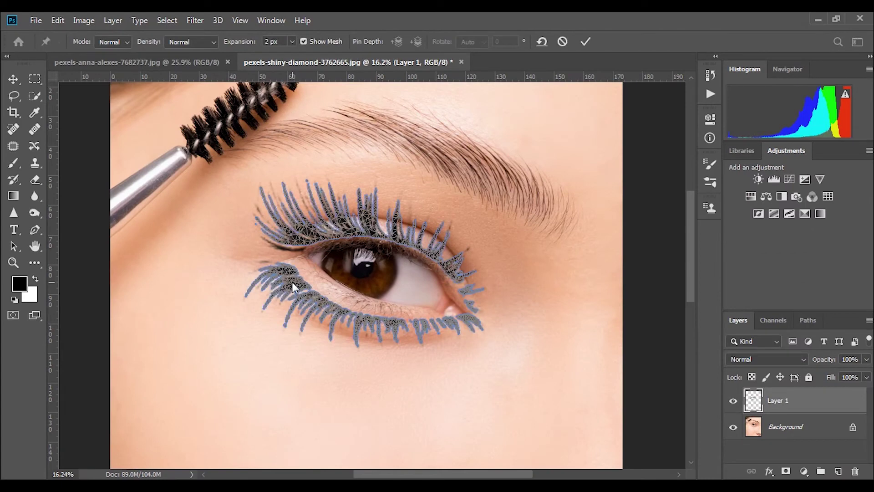
click(290, 276)
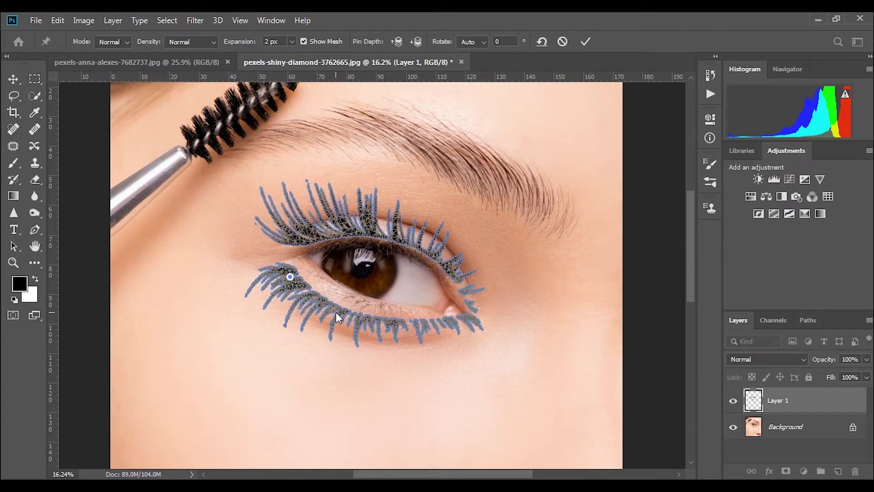
click(334, 305)
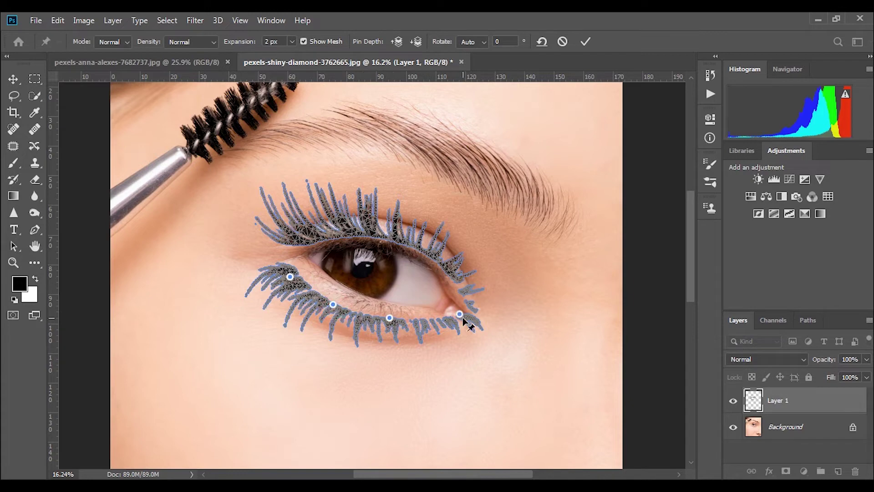
key(ctrl+h)
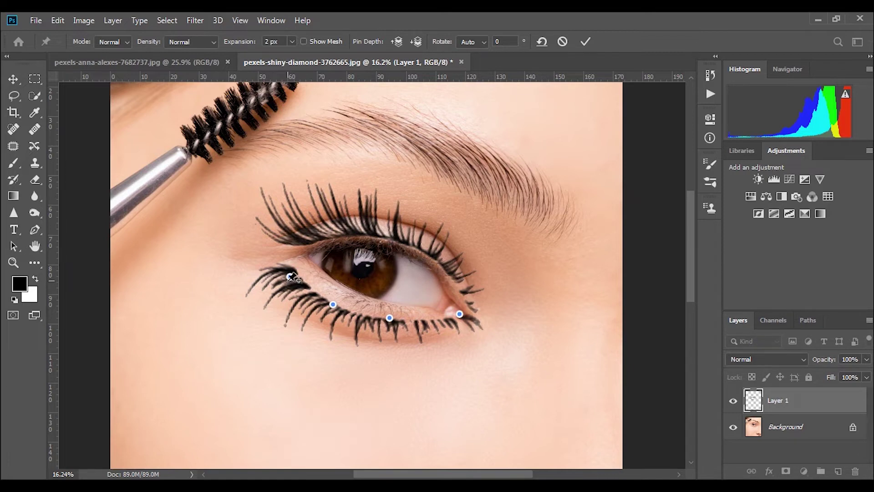
Drag the lower-lash pins up so the lashes hug the lower lid
drag(290, 277, 298, 270)
drag(333, 303, 340, 295)
drag(389, 317, 390, 307)
click(424, 320)
mouse_move(459, 313)
mouse_down()
mouse_move(418, 311)
mouse_move(434, 314)
mouse_up()
click(427, 316)
click(433, 322)
Pin the upper lashes, lift the outer corner, and apply the warp
click(293, 236)
click(371, 227)
click(436, 259)
drag(466, 279, 471, 248)
key(Return)
Open Layer 1's Blending Options in the Layer Style dialog
scroll(393, 195, down, 3)
scroll(458, 253, up, 1)
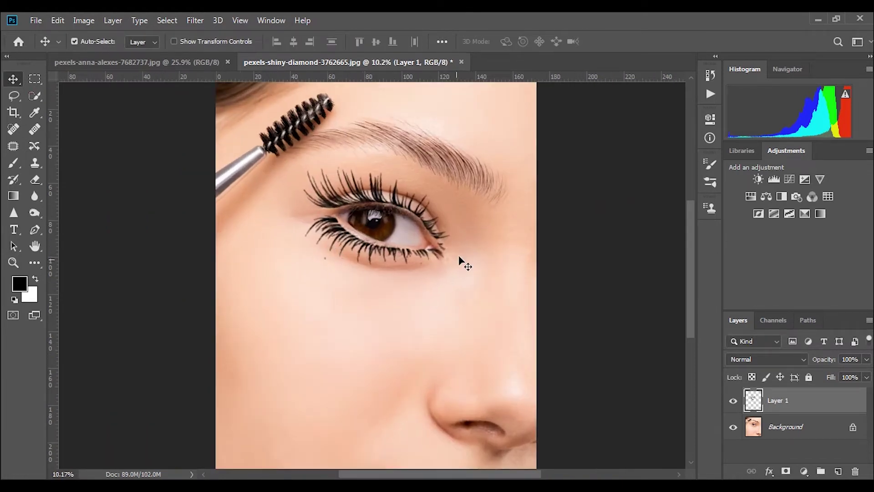
scroll(458, 253, up, 2)
scroll(458, 253, right, 2)
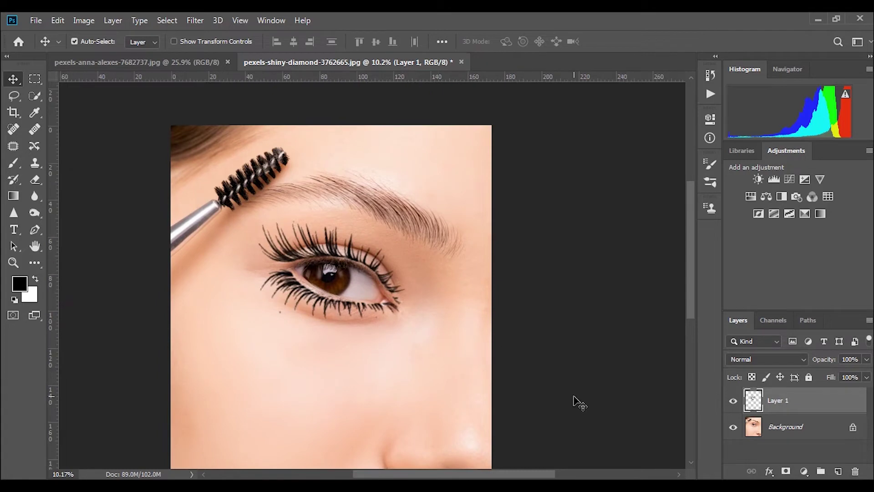
right_click(782, 400)
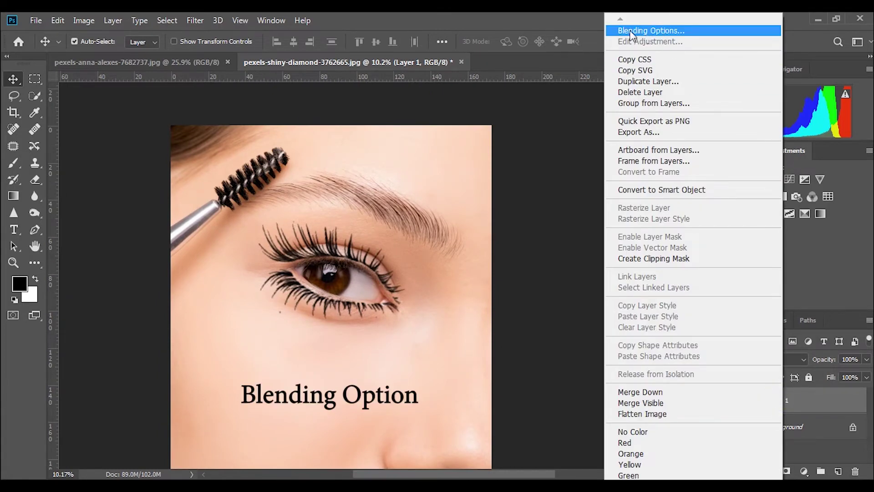
click(631, 31)
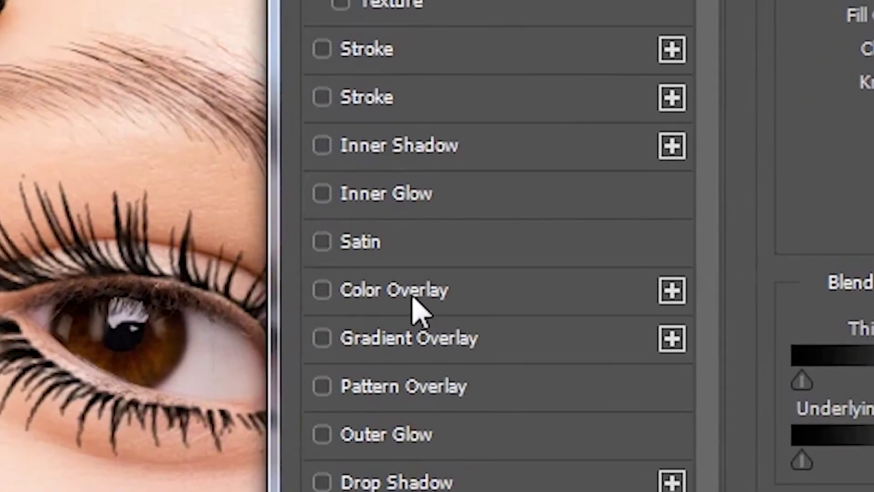
Add a Color Overlay sampled as dark brown #4b2d19 at 80% opacity to the lashes
click(381, 290)
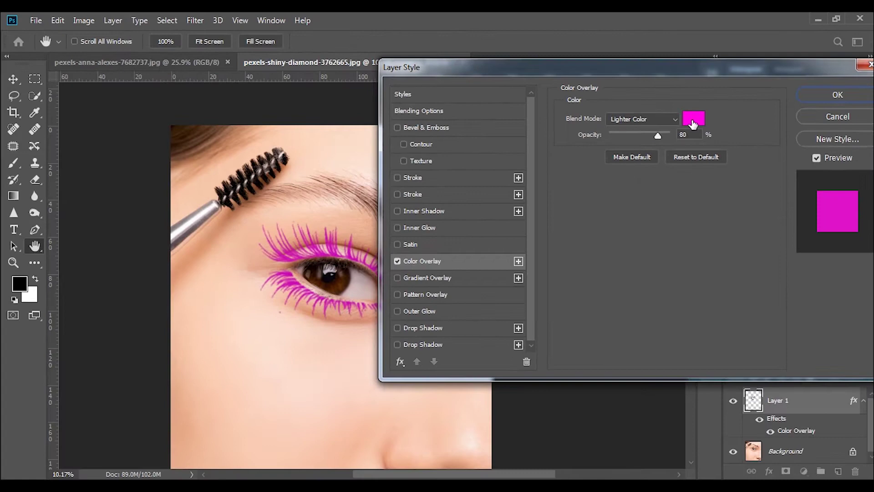
click(693, 119)
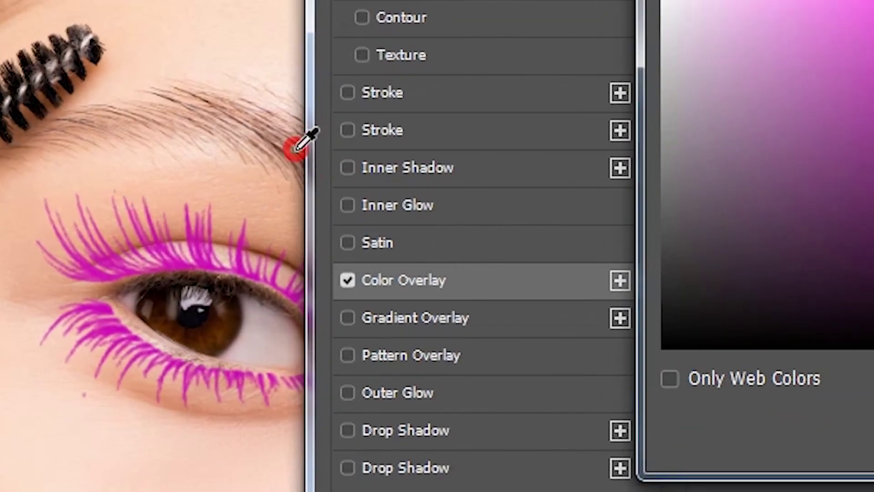
click(374, 205)
drag(295, 154, 264, 125)
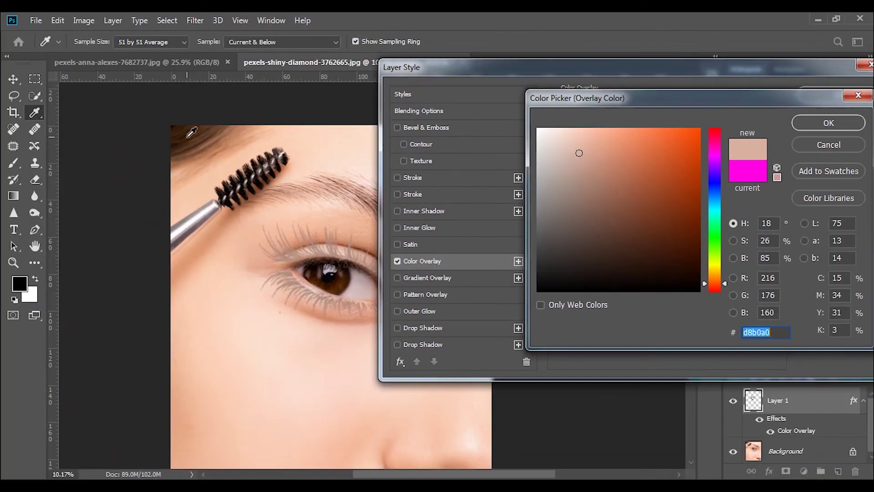
click(188, 135)
click(192, 132)
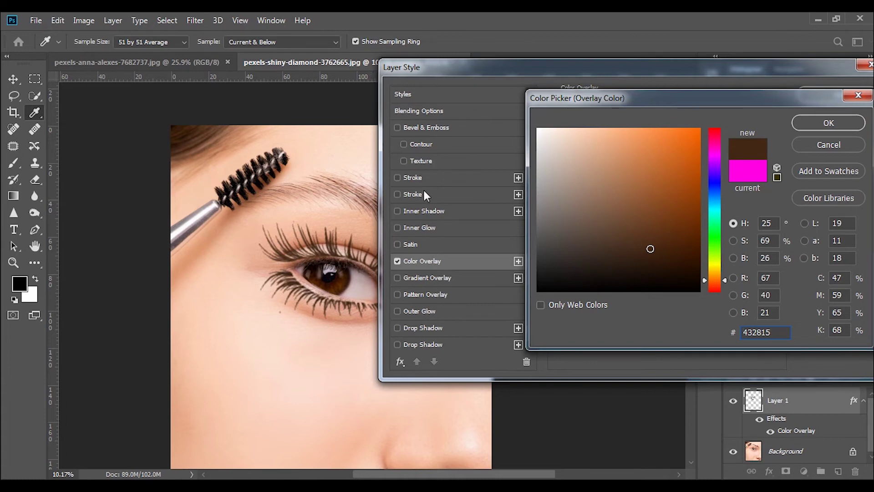
click(188, 137)
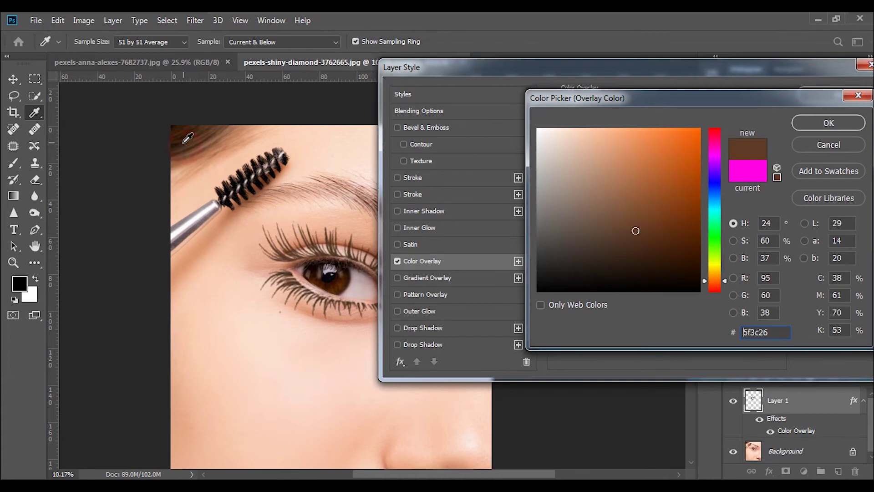
click(183, 138)
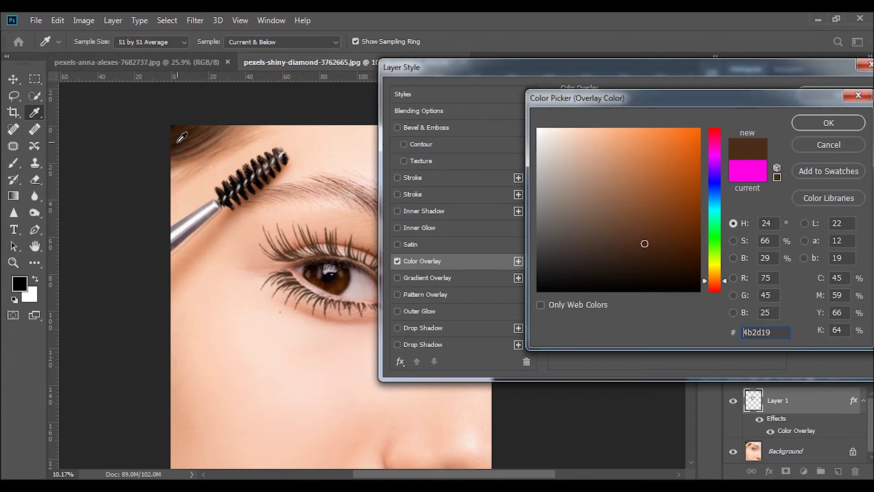
click(819, 122)
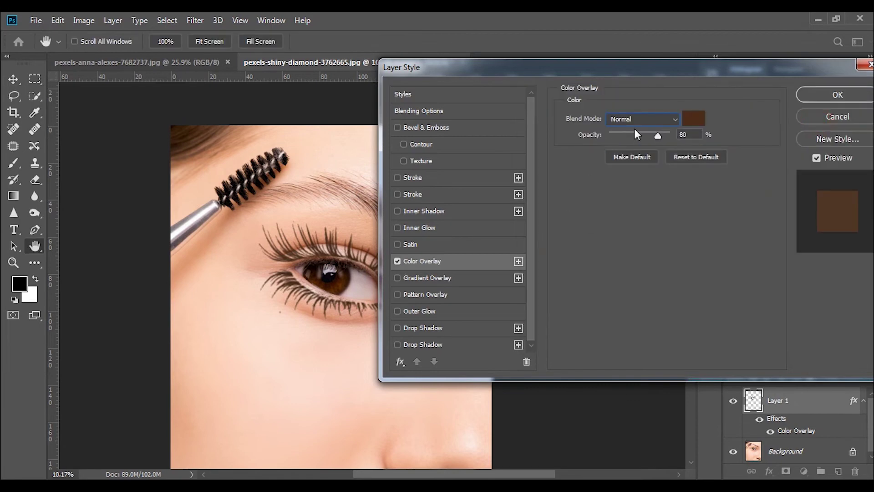
click(803, 94)
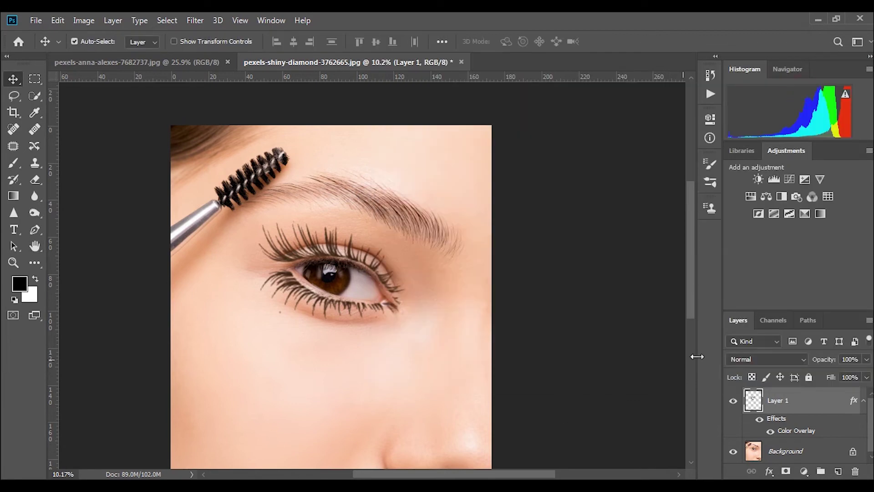
Lower Layer 1's opacity to 92%
click(866, 359)
drag(865, 374, 863, 374)
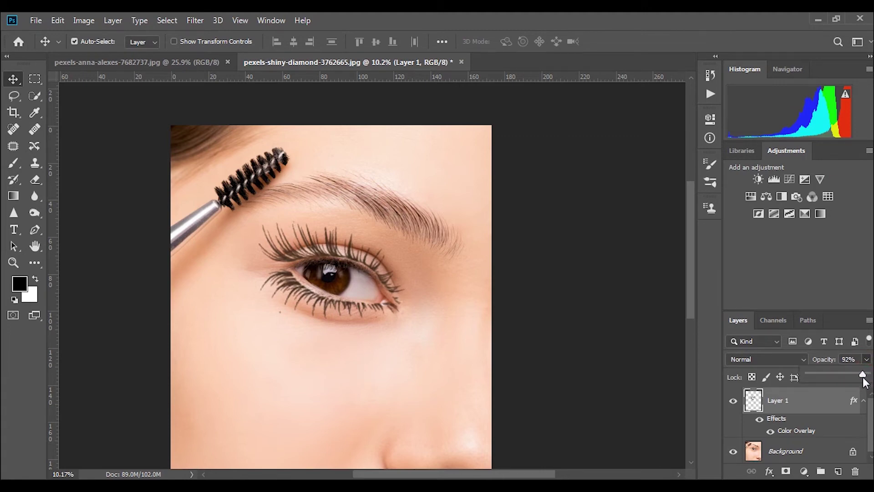
click(2, 87)
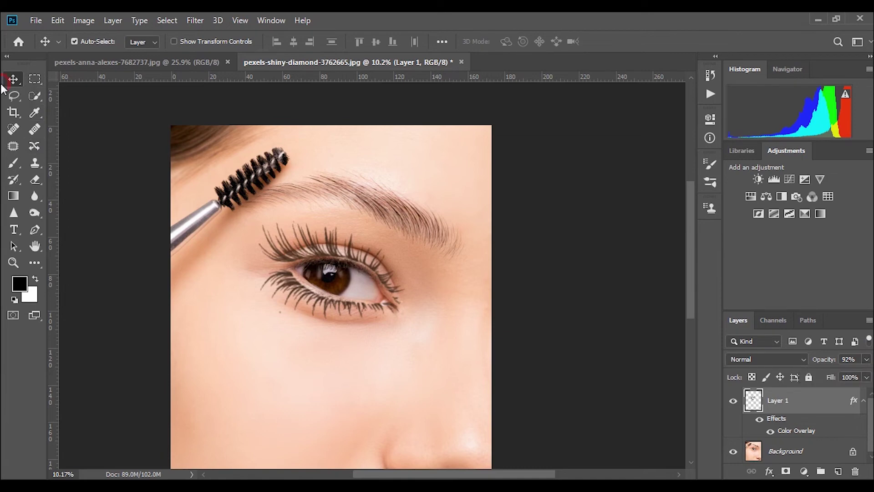
click(358, 294)
Toggle Layer 1's visibility off and on to compare the eye with and without lashes
scroll(374, 315, down, 3)
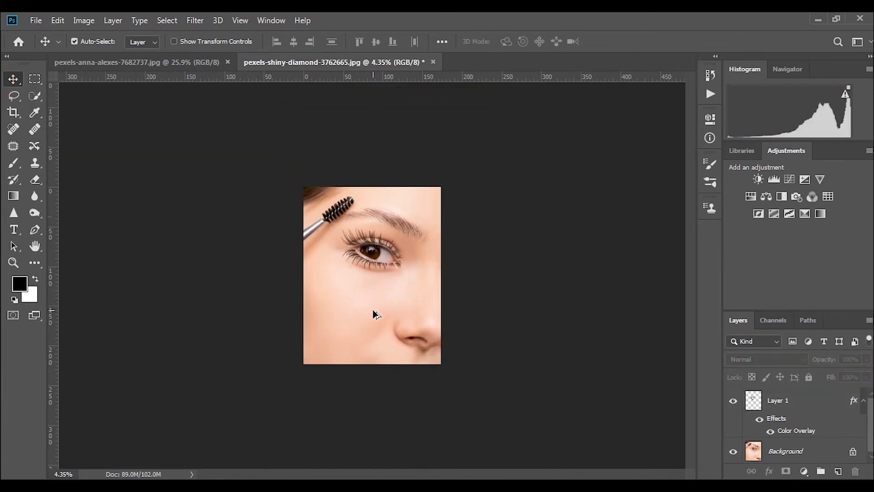
scroll(372, 305, up, 5)
click(732, 402)
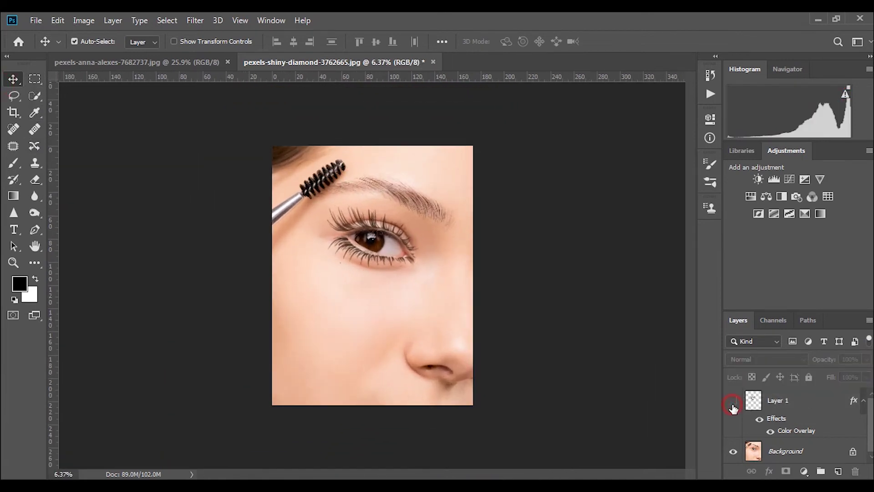
click(732, 404)
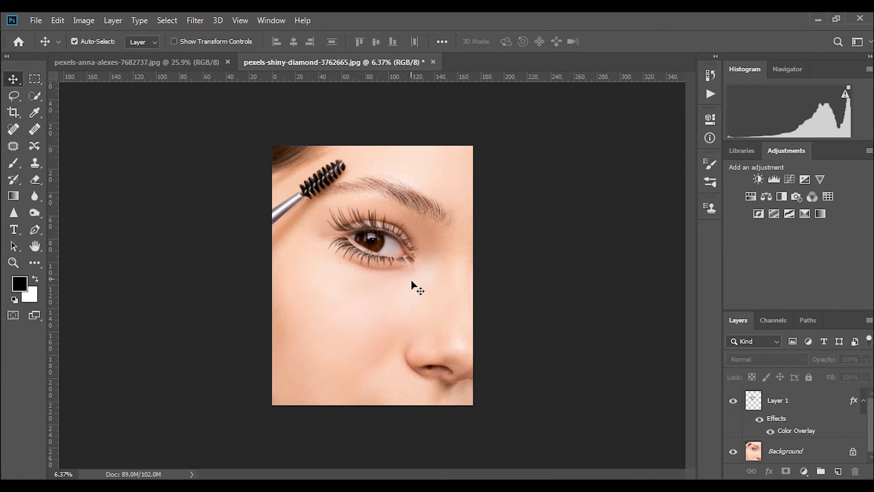